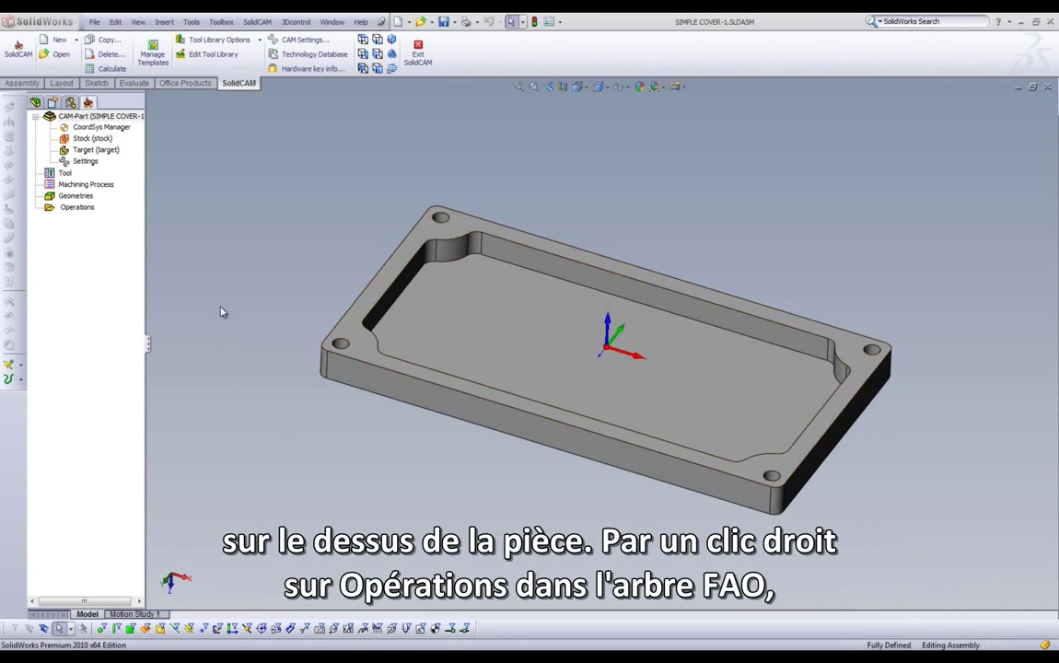
- Add a new Face milling operation from the Operations item in the CAM tree
right_click(78, 208)
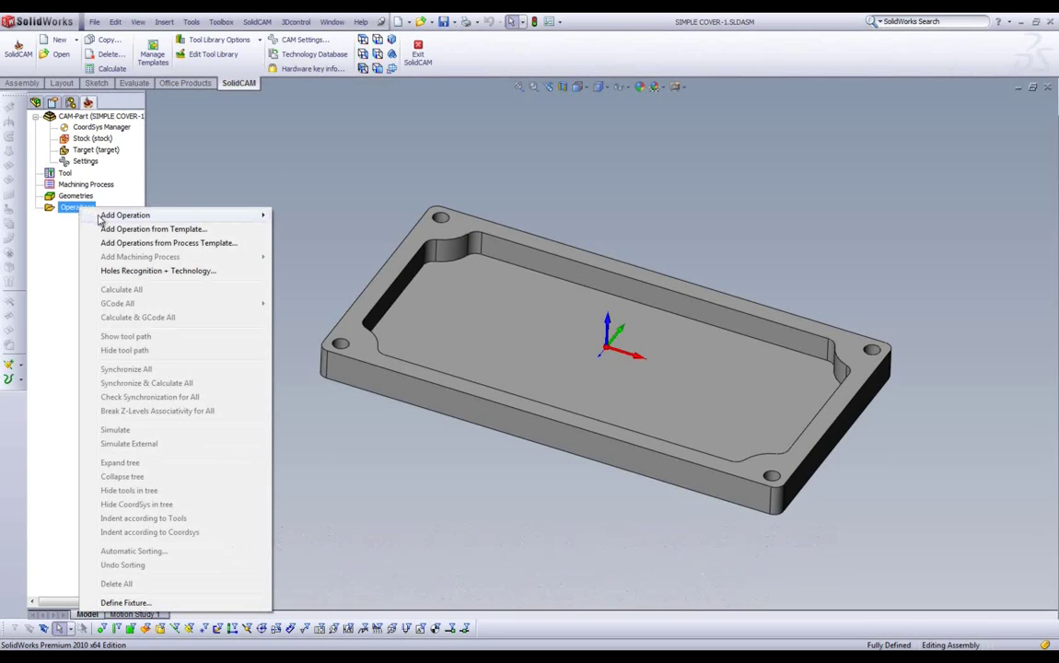
mouse_move(104, 218)
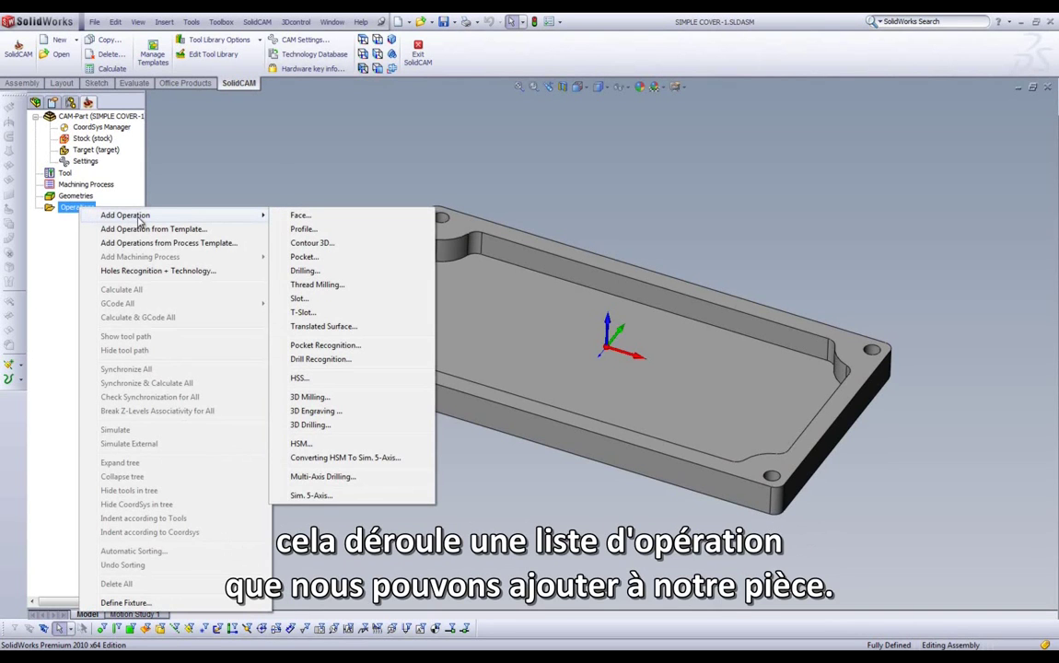
click(350, 220)
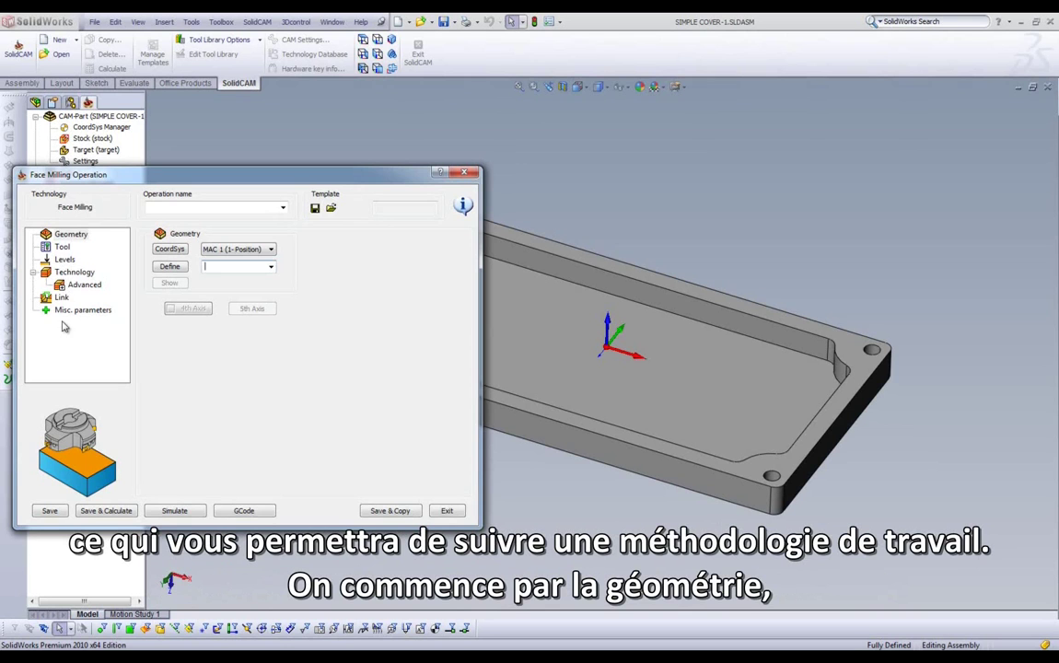
click(62, 247)
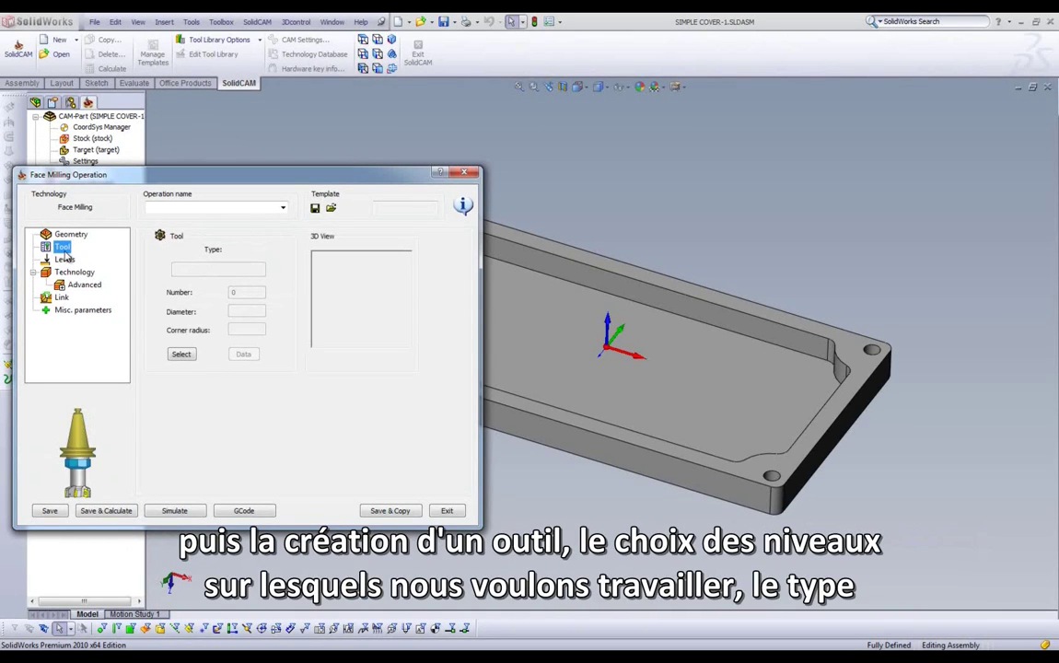
click(64, 261)
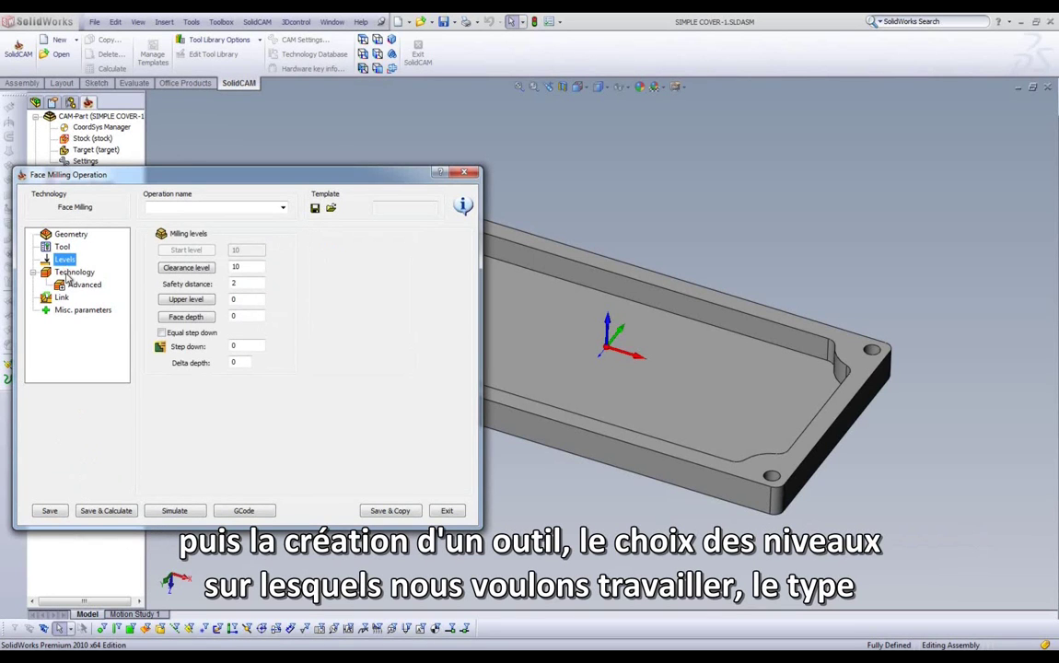
click(68, 274)
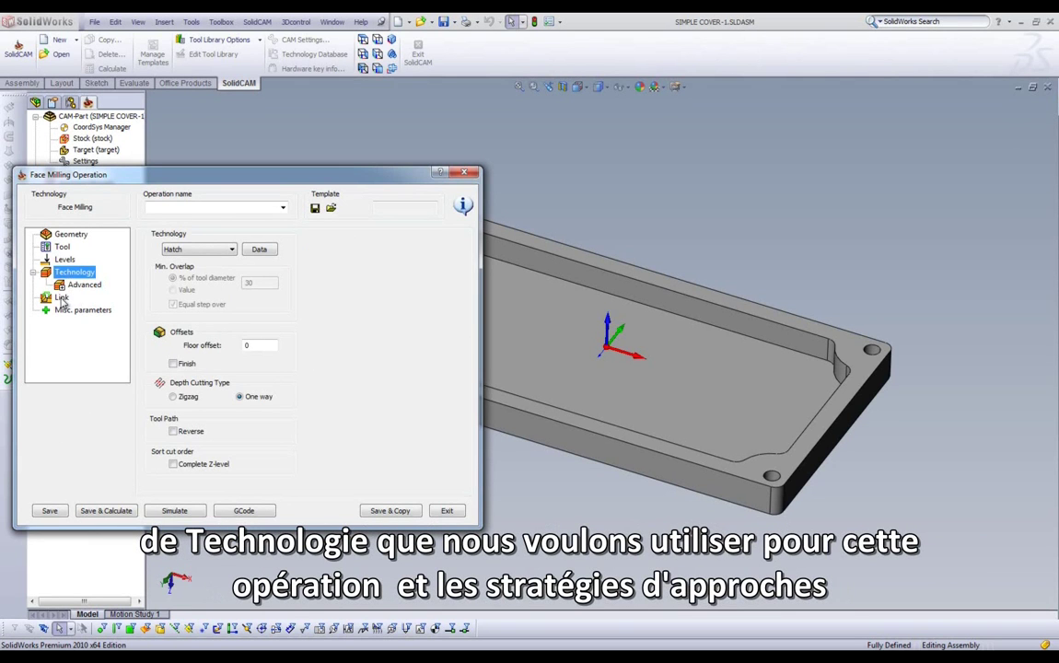
click(60, 299)
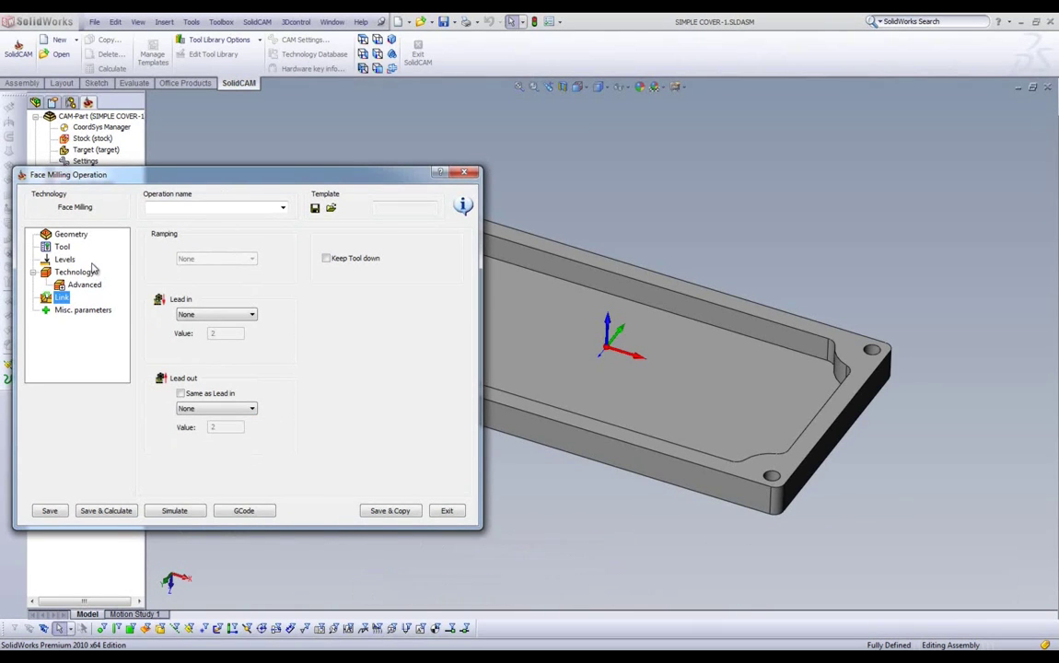
click(64, 235)
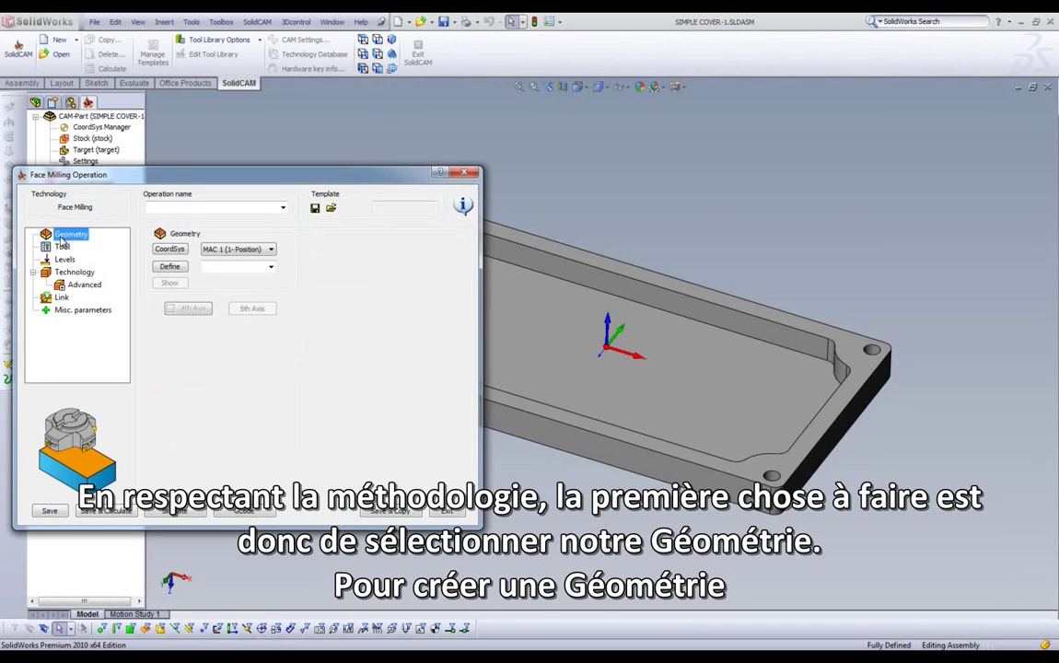
- Define the 'facemill' geometry from the target model's outer boundary and confirm it
click(169, 268)
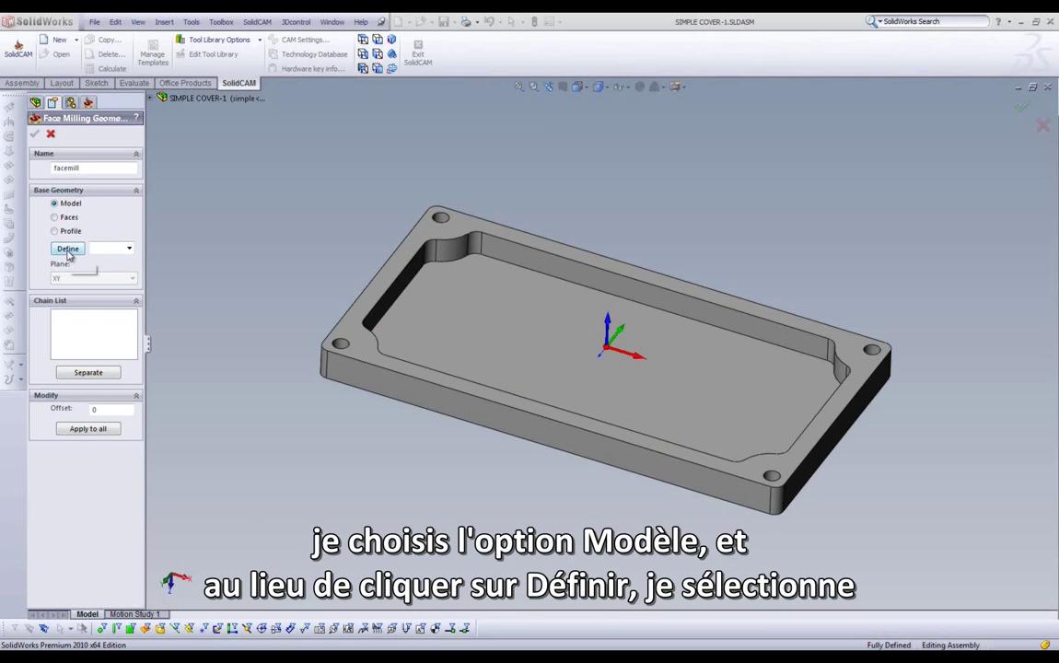
click(130, 251)
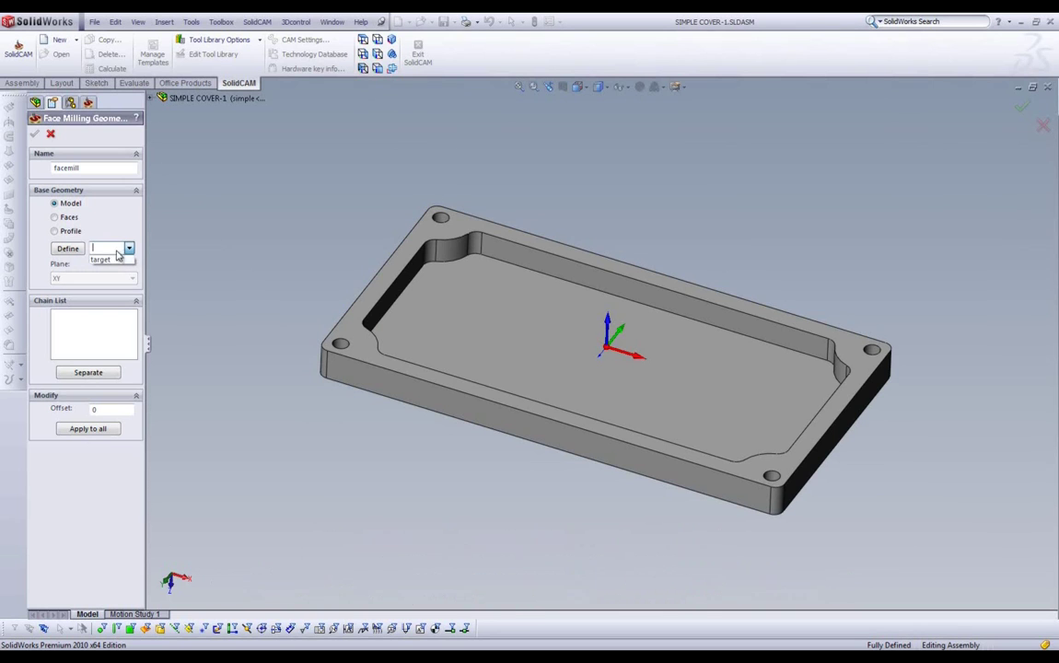
click(112, 260)
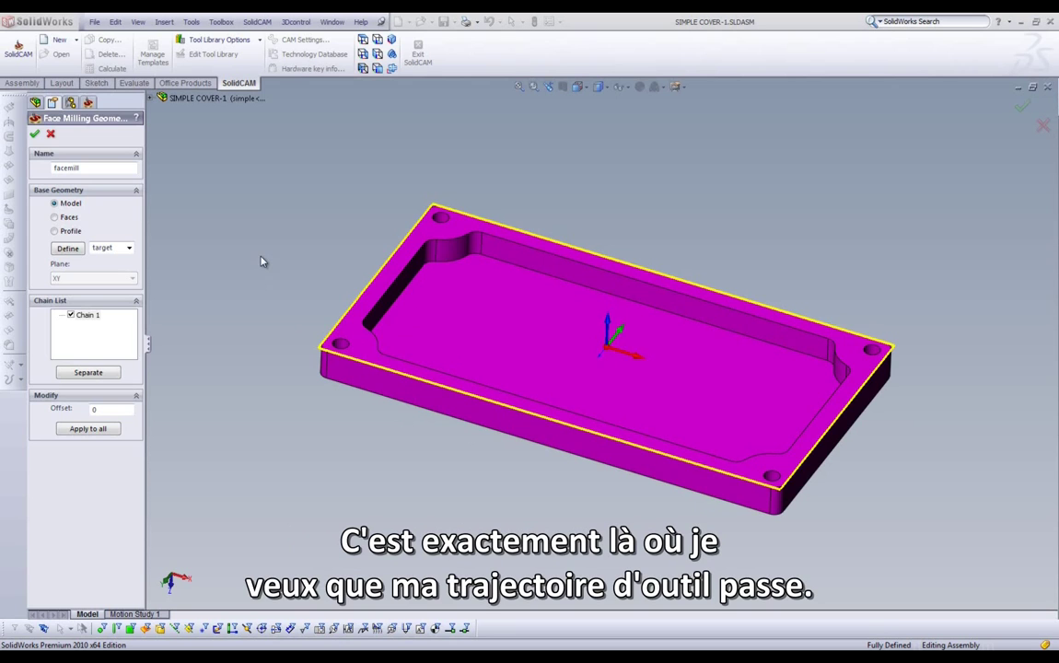
click(34, 133)
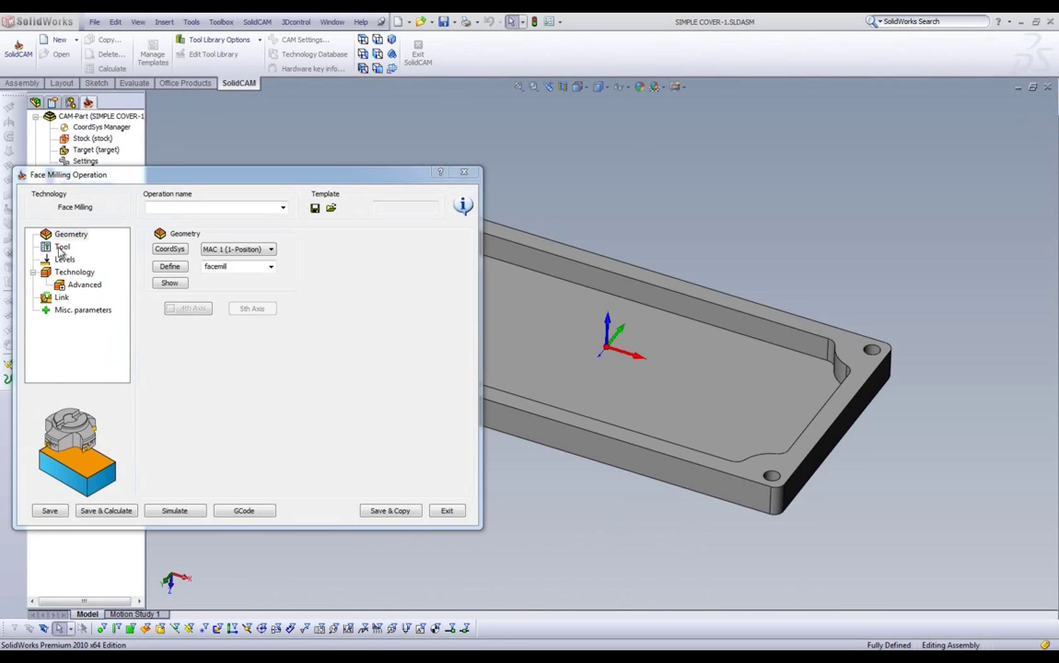
- From the Tool page, open the tool chooser and add a new FACE MILL to the tool list
click(62, 246)
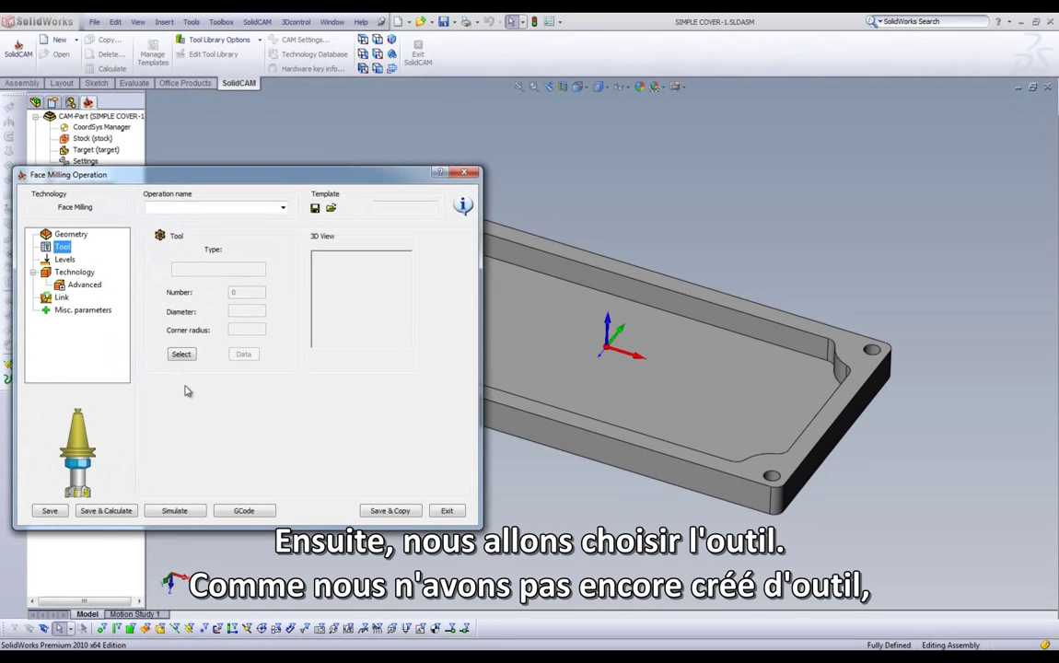
click(181, 355)
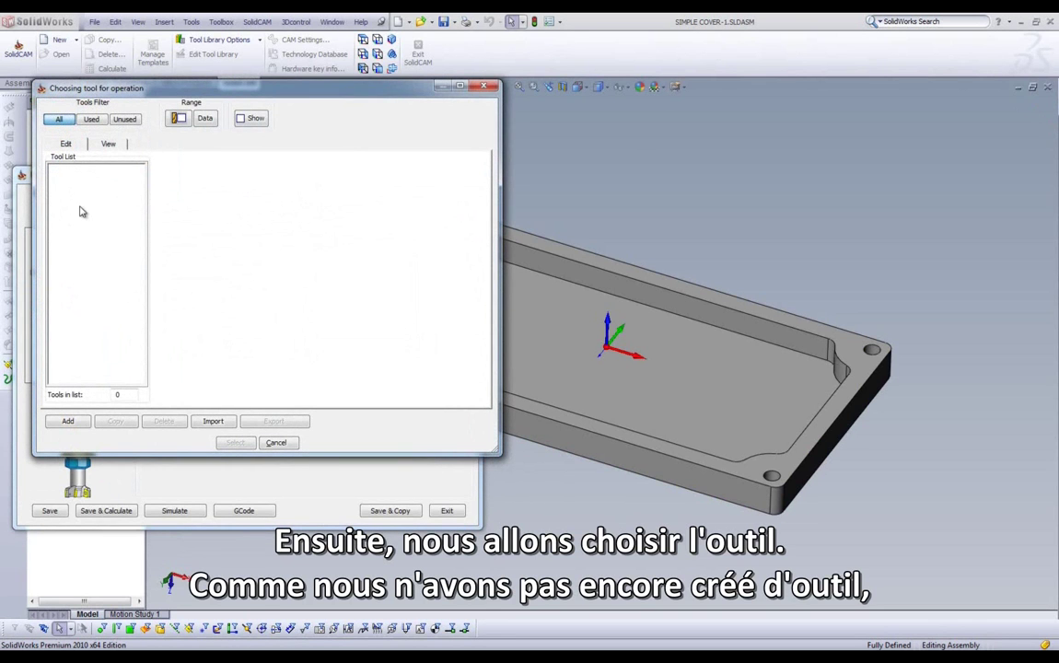
click(68, 422)
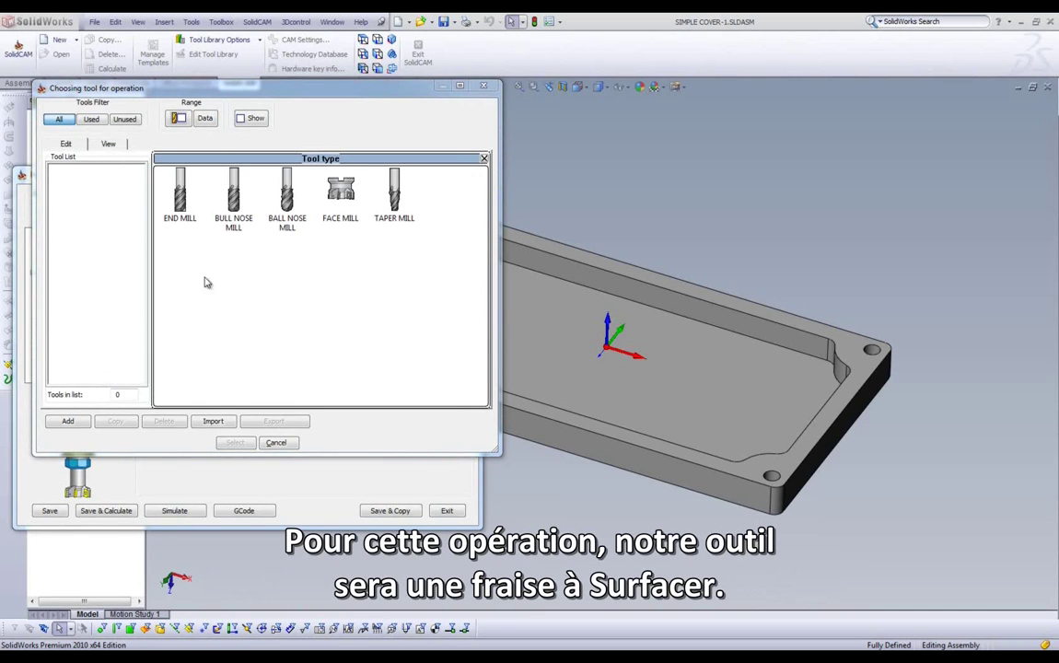
click(339, 195)
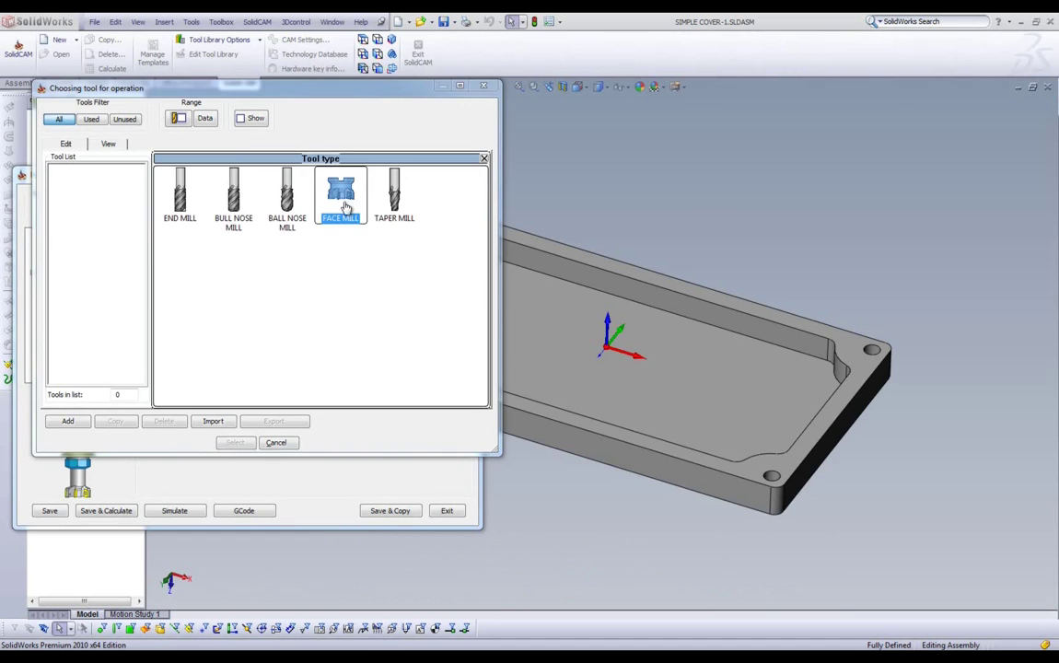
double_click(342, 197)
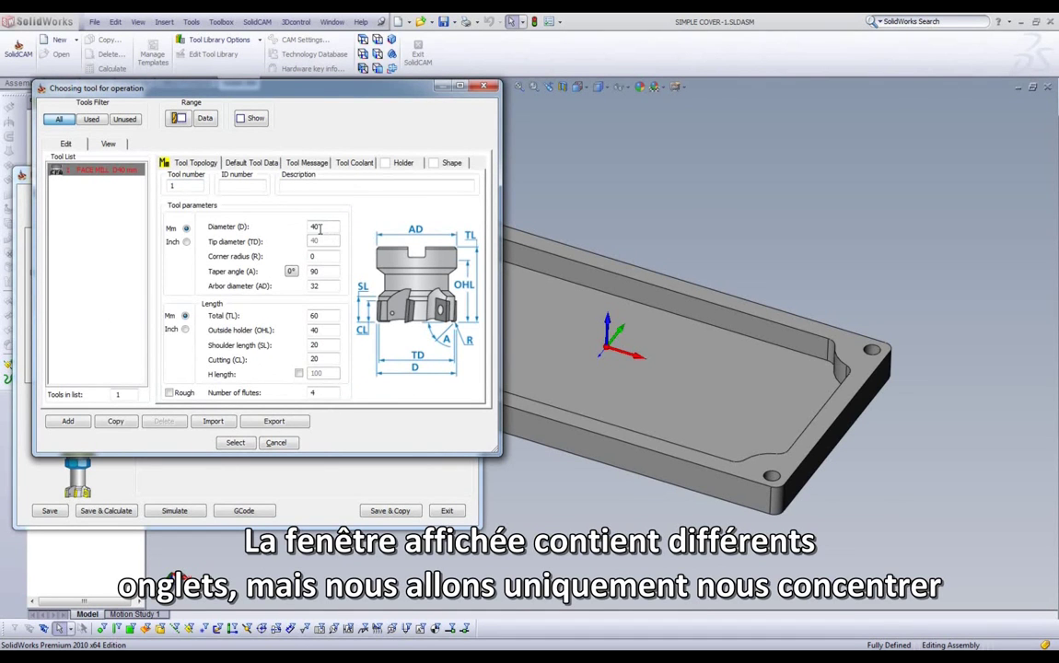
- Set the face mill diameter to 100 mm, review its default tool data, and assign it
click(314, 227)
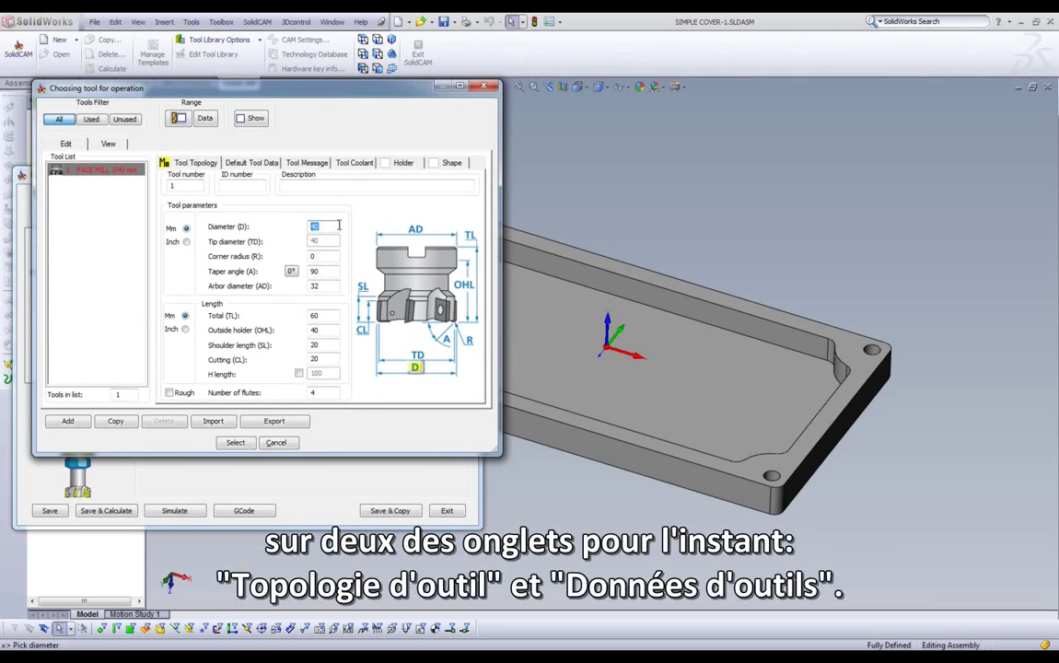
text(10)
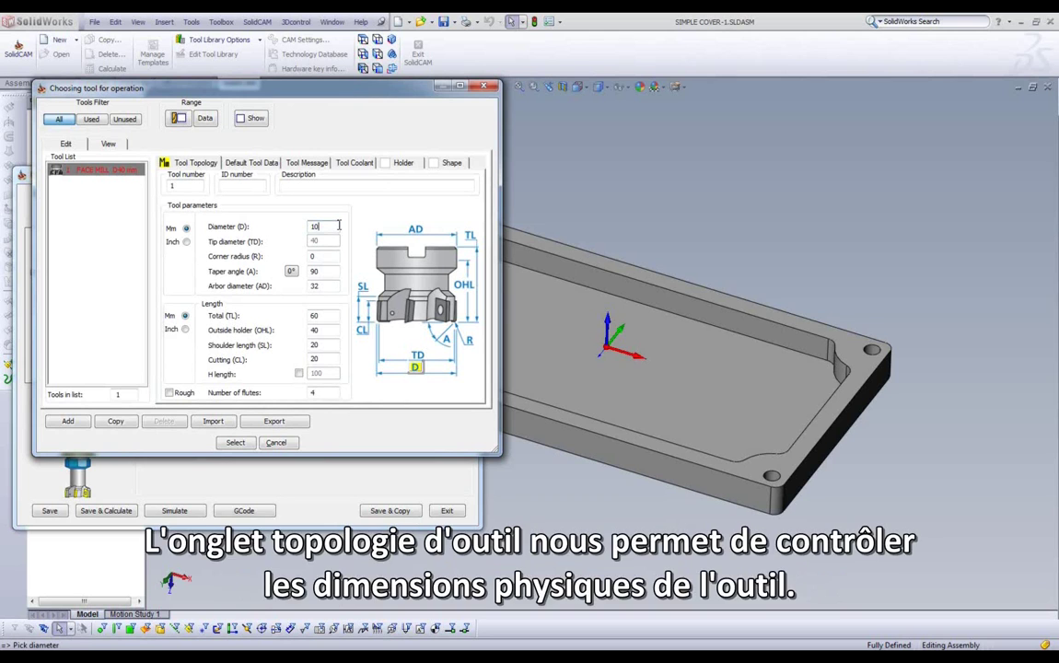
text(0)
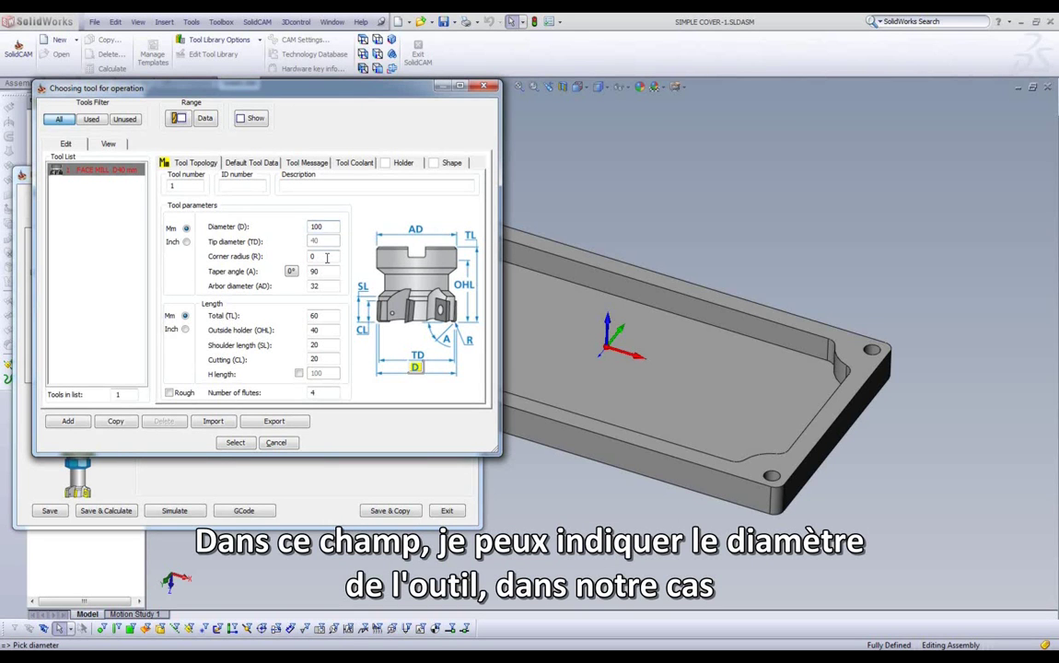
click(327, 258)
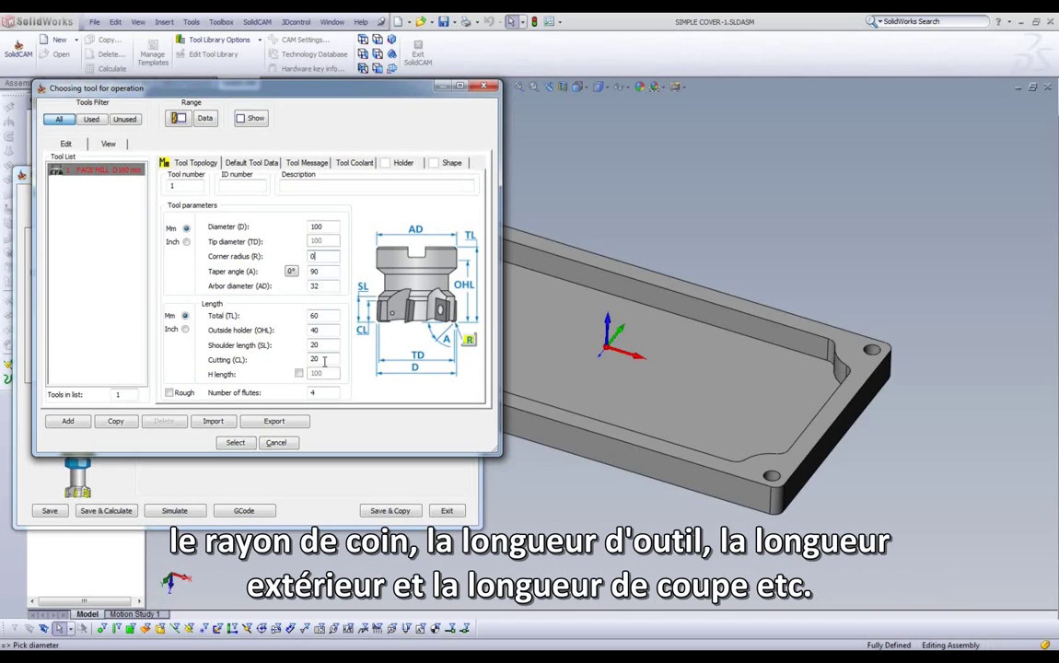
click(246, 163)
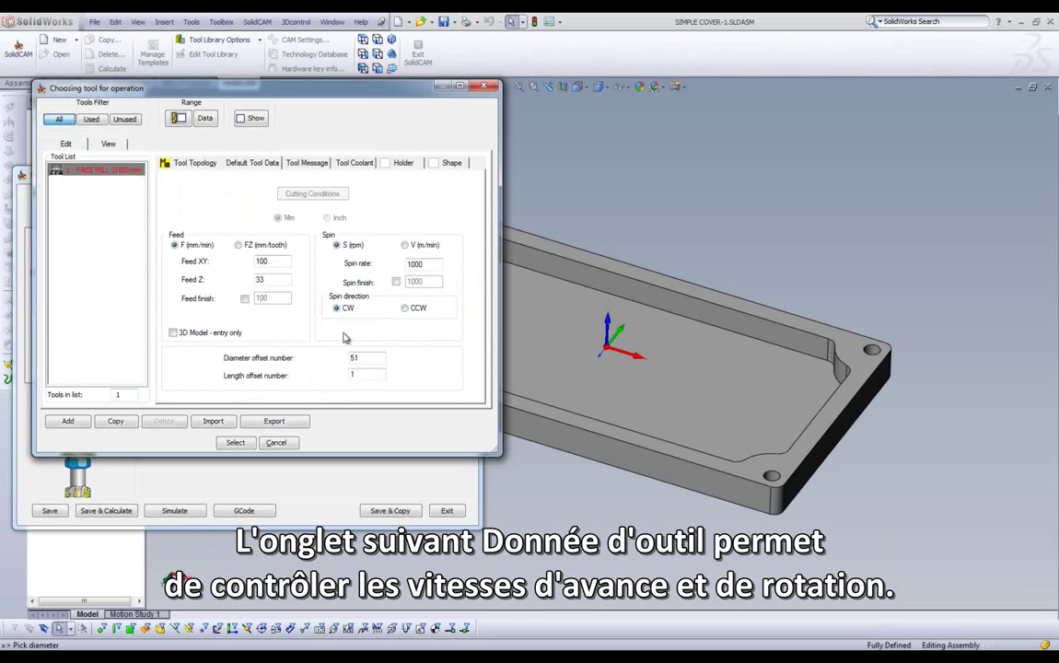
click(236, 443)
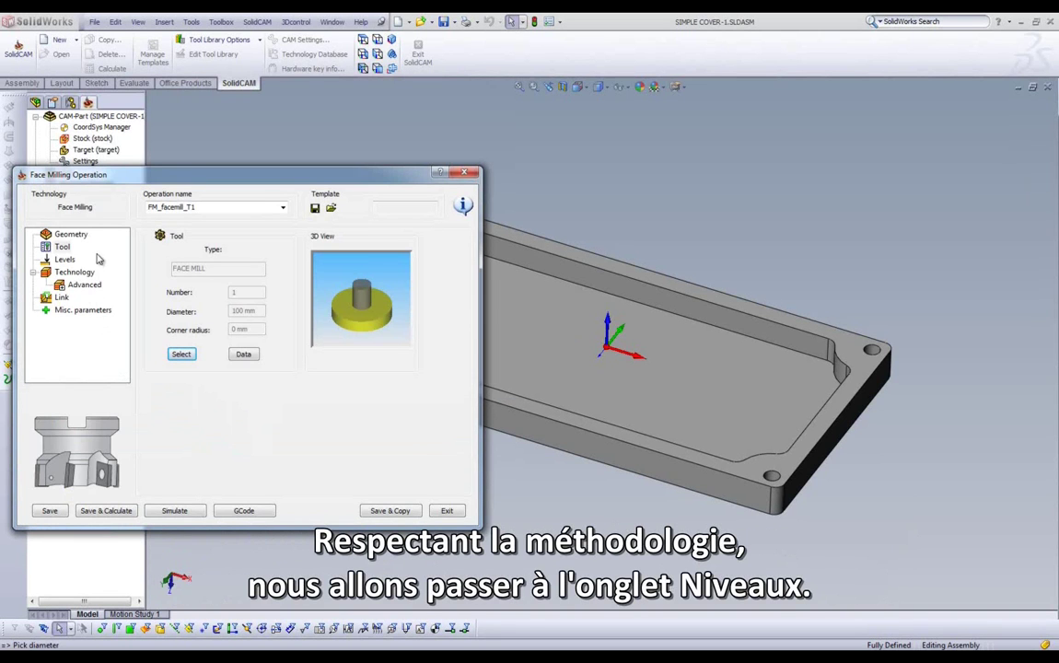
- Review the milling levels (clearance 10, safety 2, upper 0, depth 0), then move to Technology
click(65, 261)
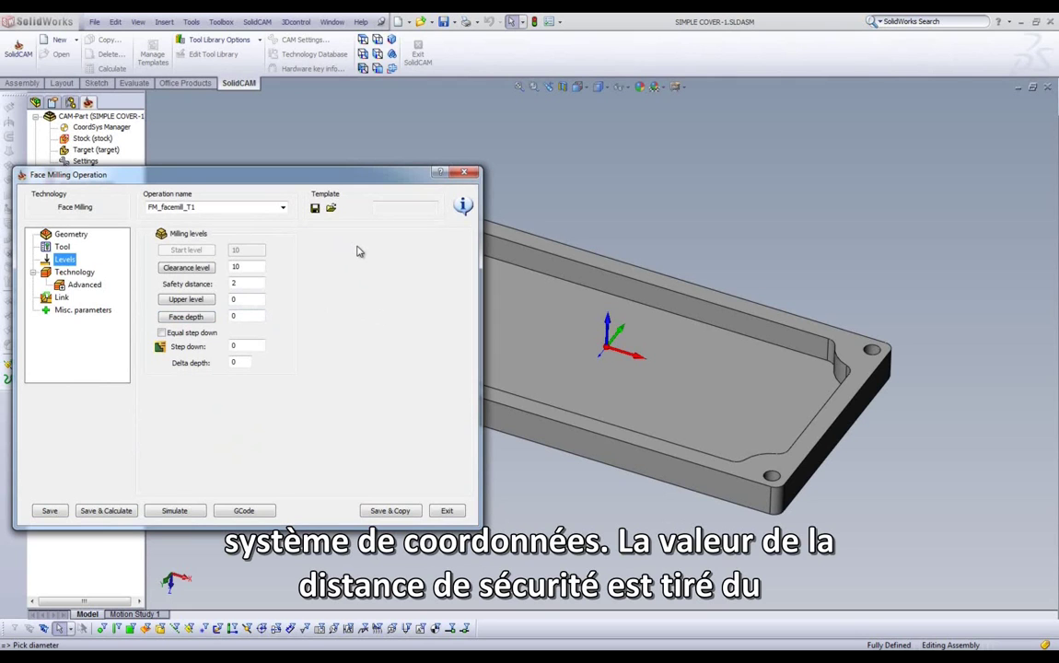
click(75, 273)
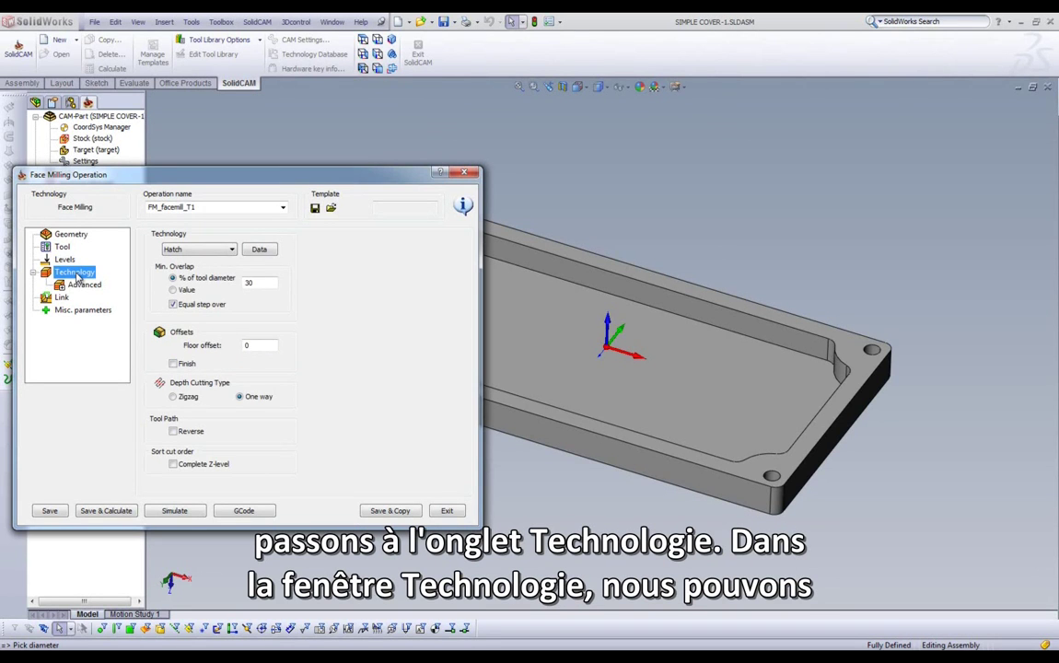
- Try the Hatch and Contour strategies, then set the face milling technology to One Pass
click(201, 251)
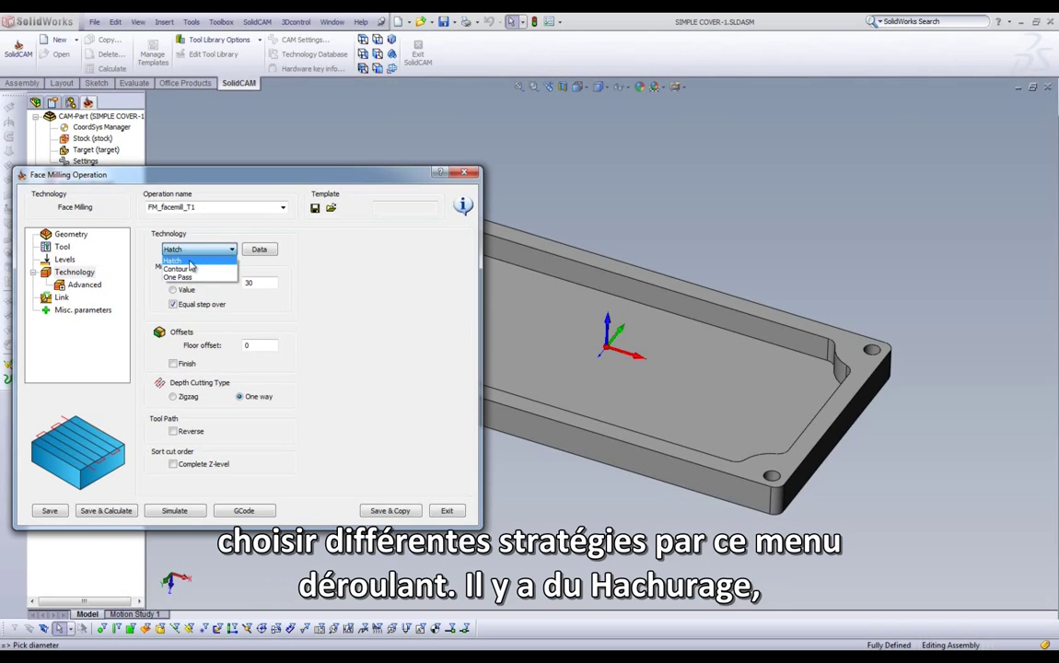
click(189, 261)
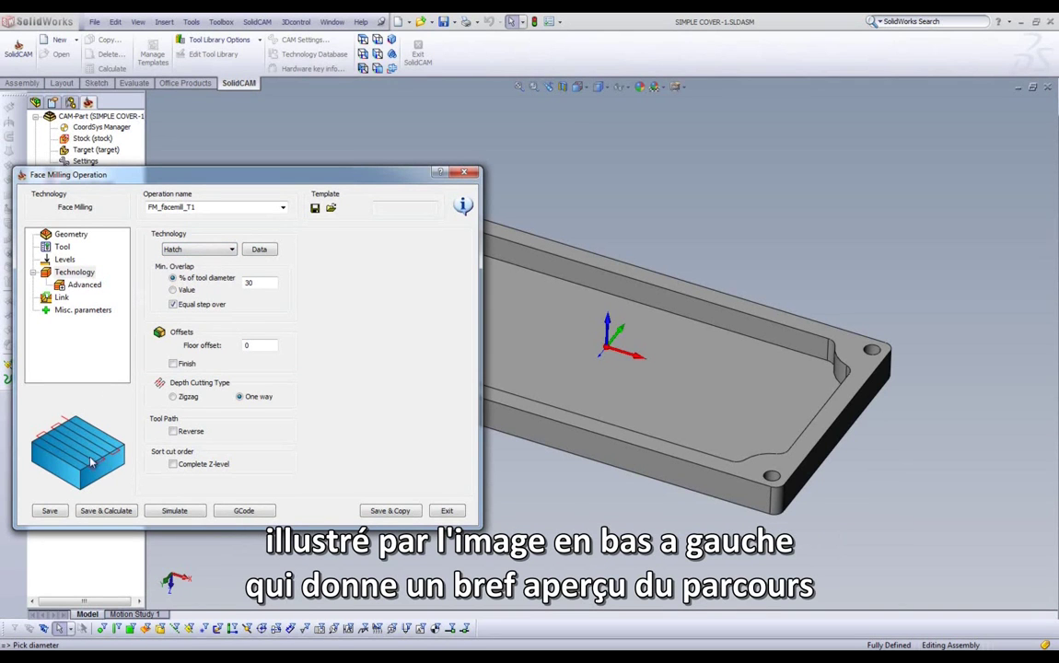
click(214, 250)
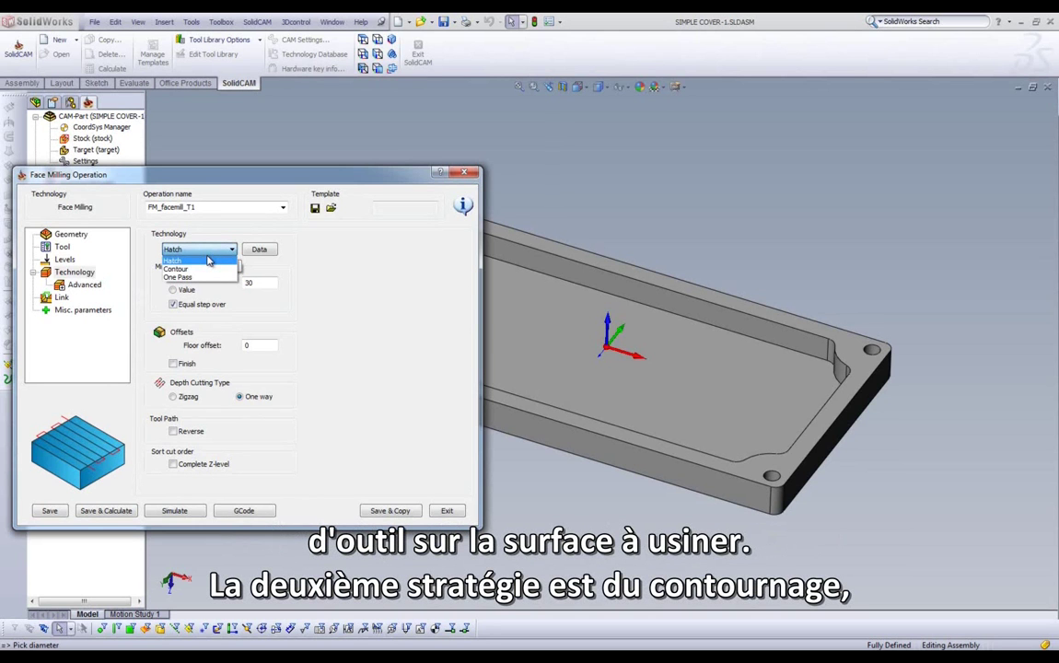
click(177, 269)
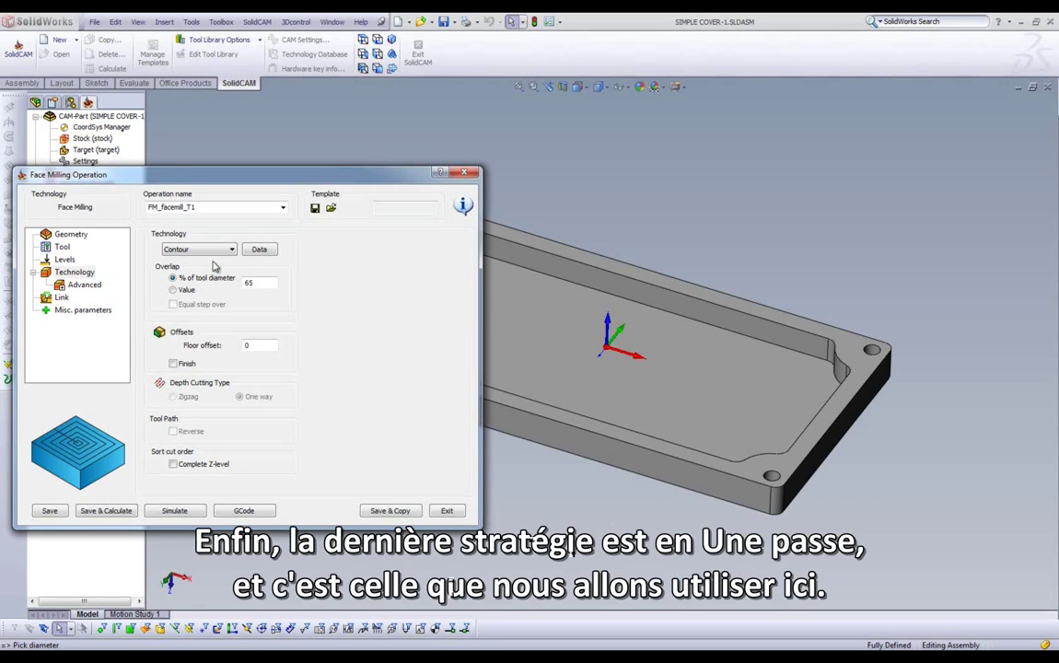
click(215, 250)
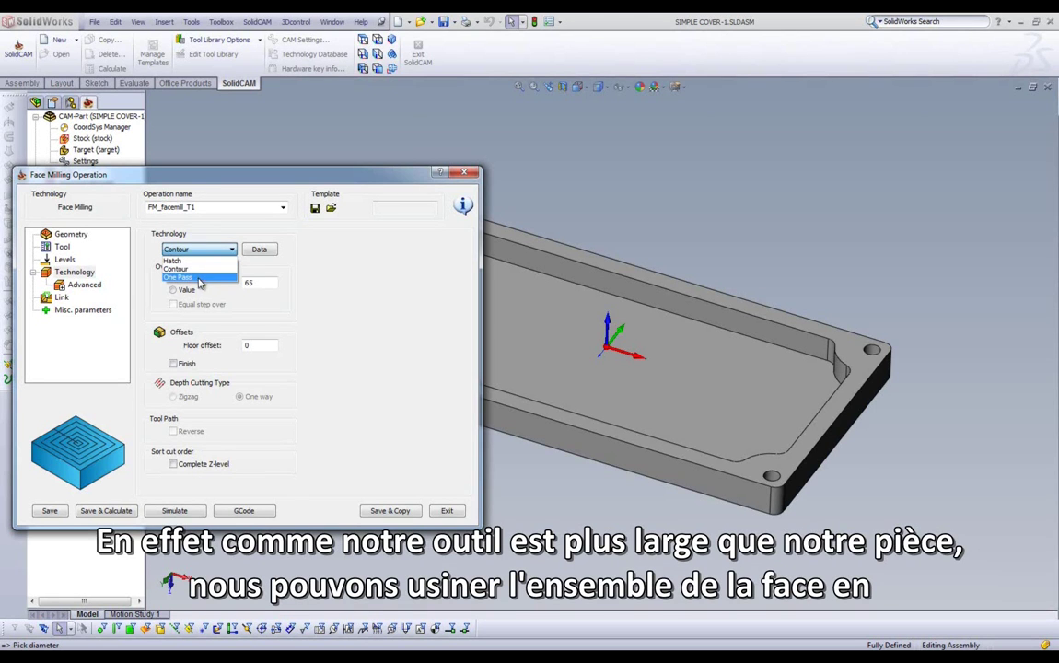
click(197, 277)
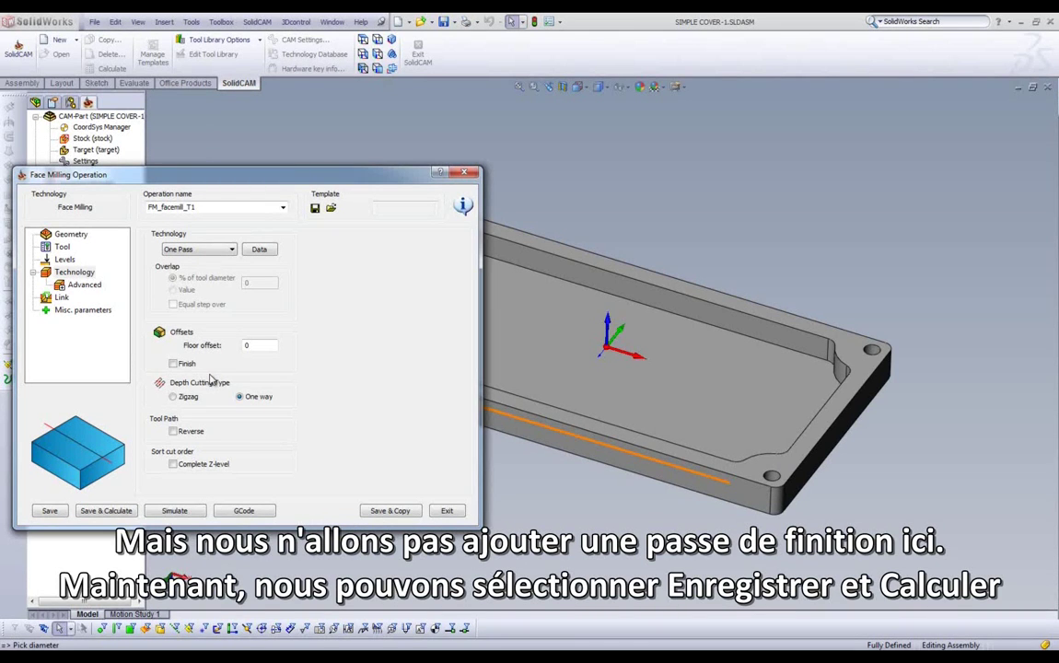
- Save and calculate the One Pass face milling toolpath
click(122, 513)
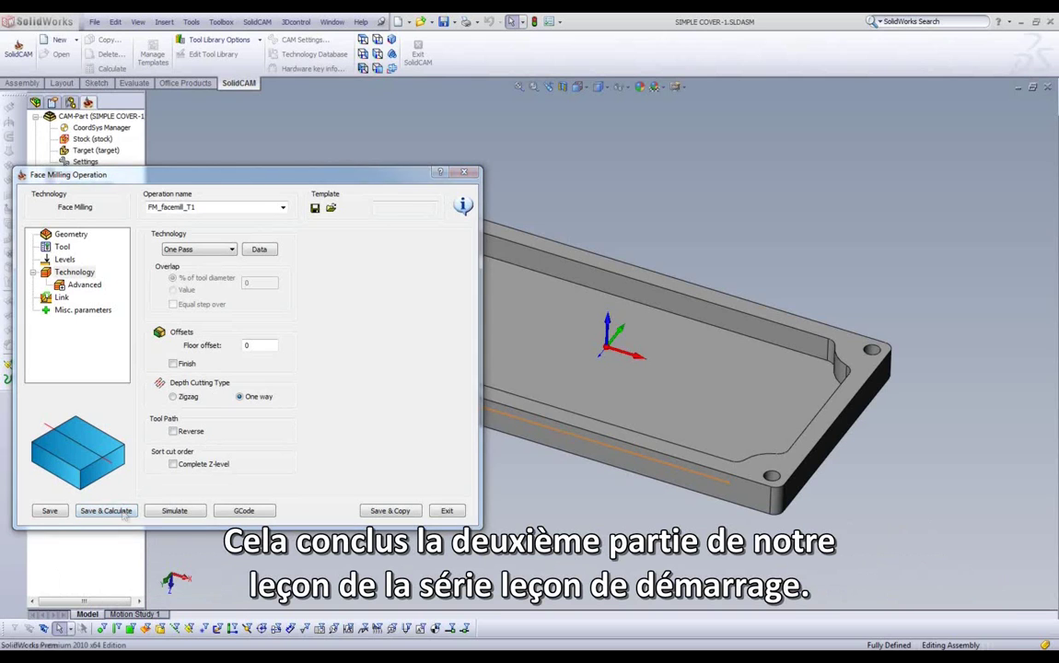